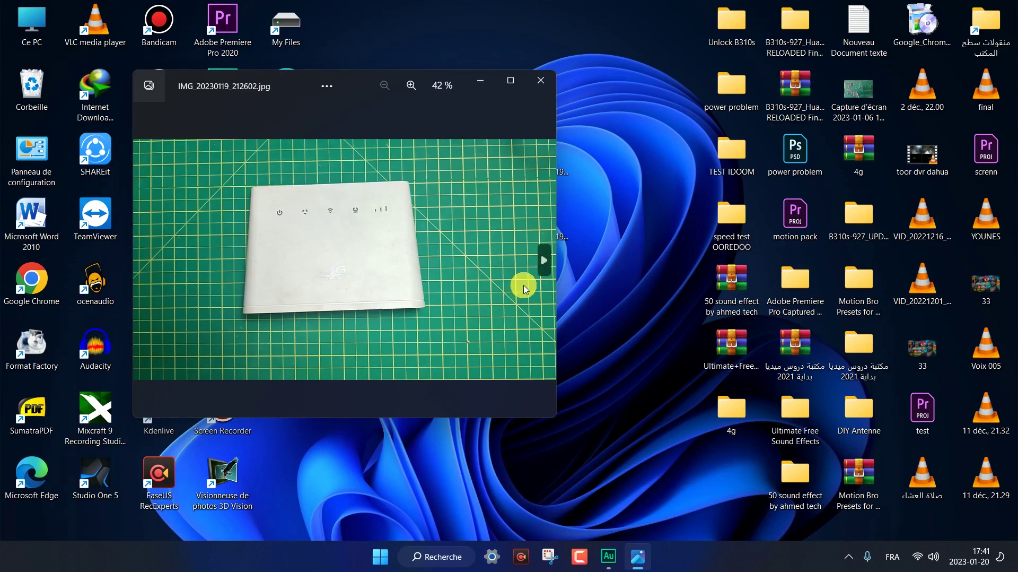
# Step: View the router label photo IMG_20230119_212657.jpg zoomed in, then minimize Photos
pyautogui.click(542, 261)
pyautogui.scroll(3, 318, 238)
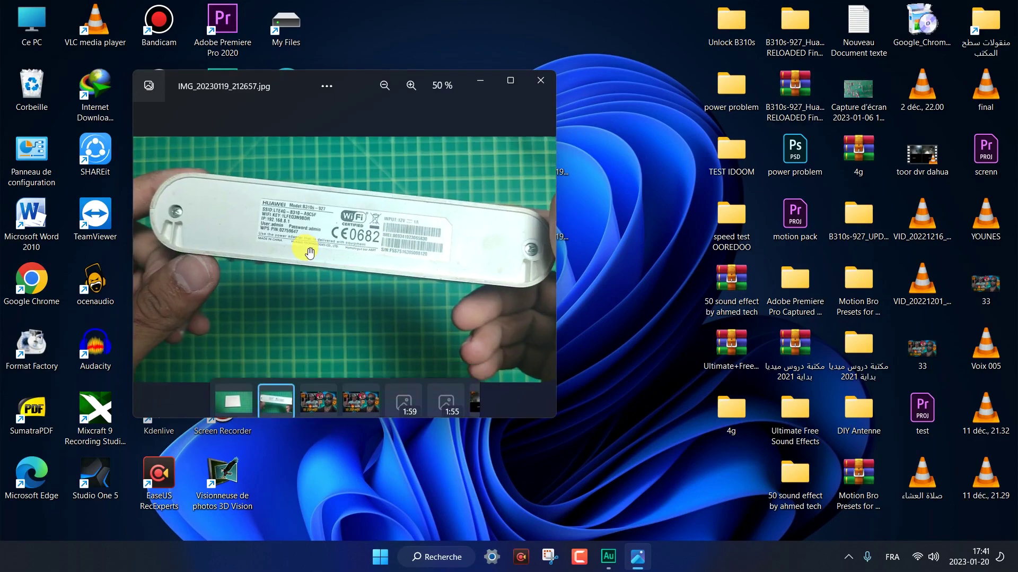
pyautogui.scroll(-1, 335, 261)
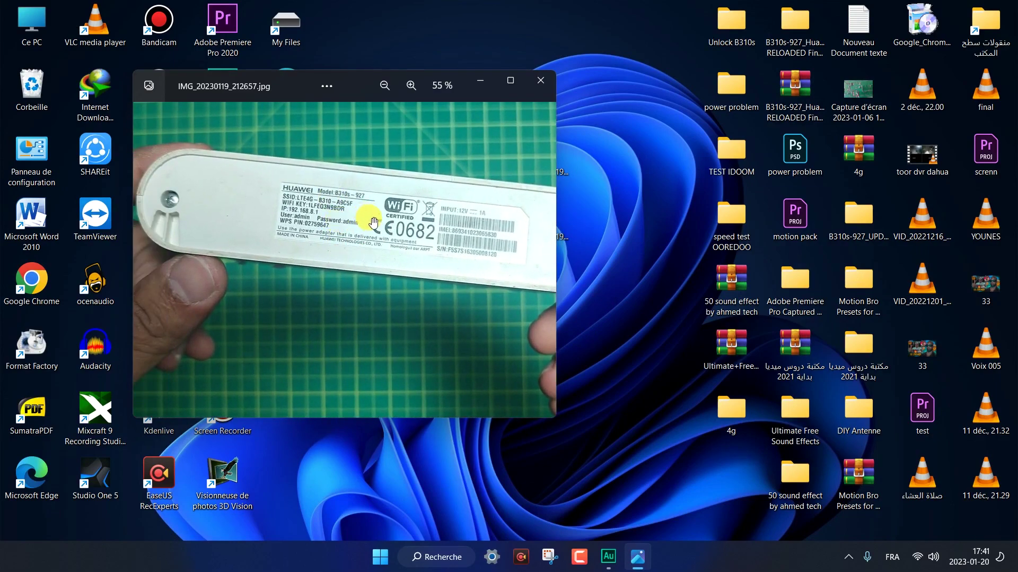
pyautogui.click(481, 80)
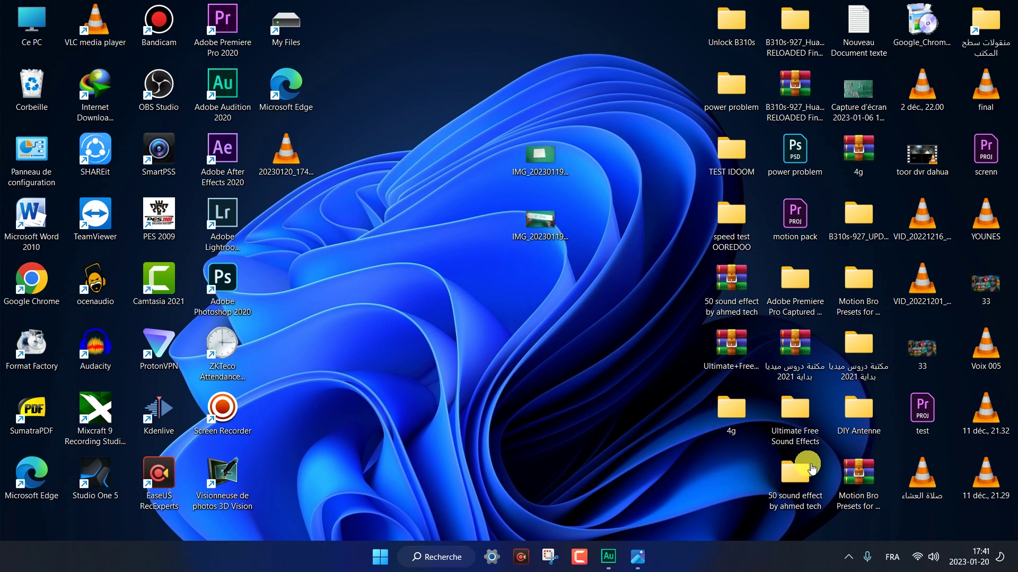
pyautogui.click(922, 557)
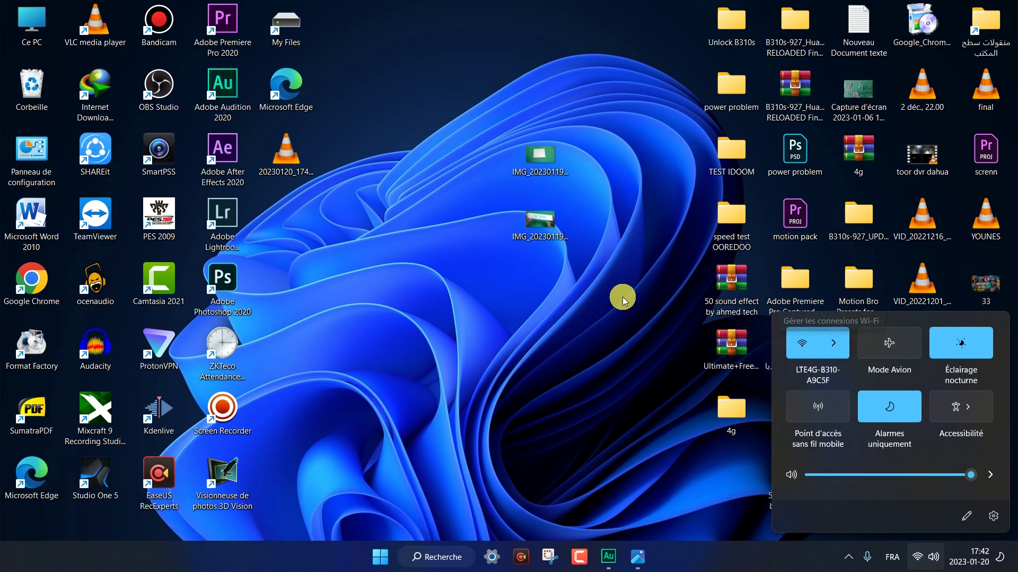
pyautogui.click(638, 555)
pyautogui.scroll(3, 286, 170)
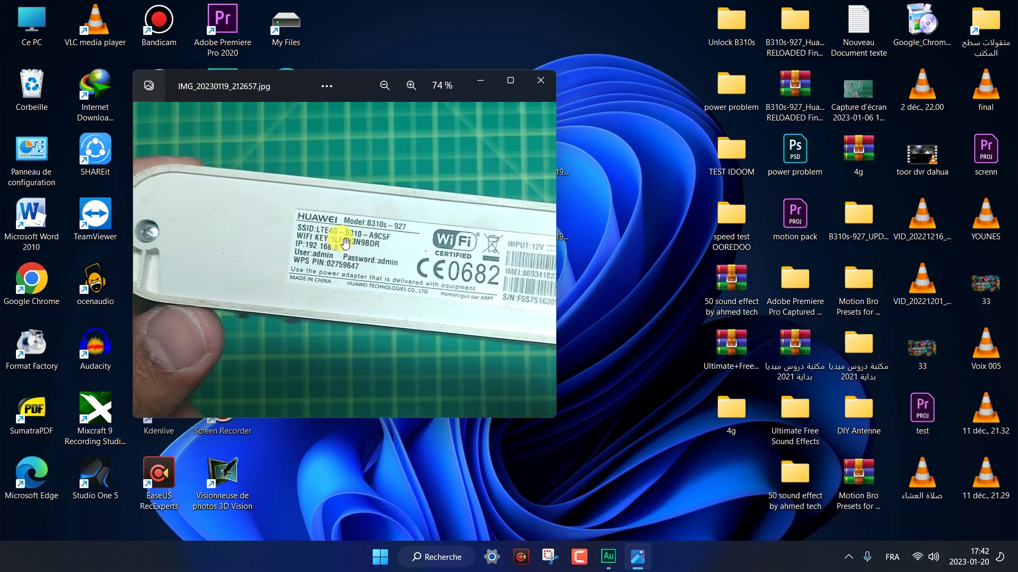
pyautogui.scroll(3, 354, 249)
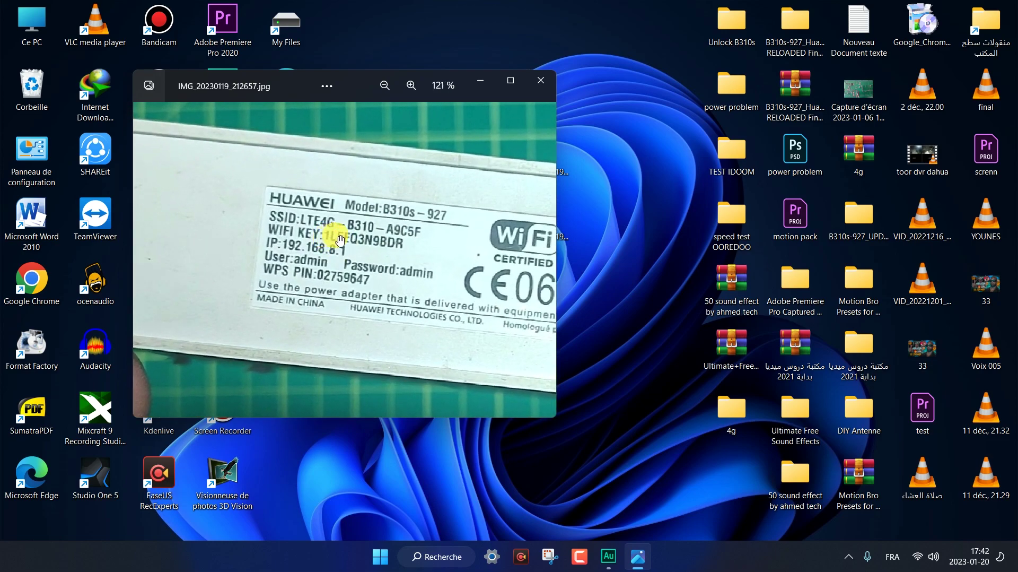
pyautogui.scroll(-5, 340, 240)
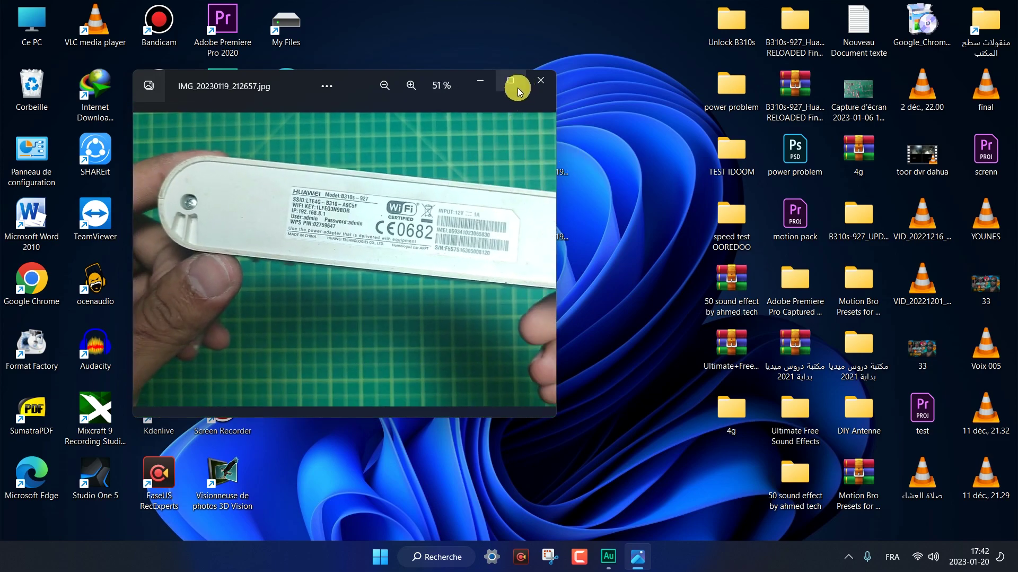
pyautogui.click(481, 81)
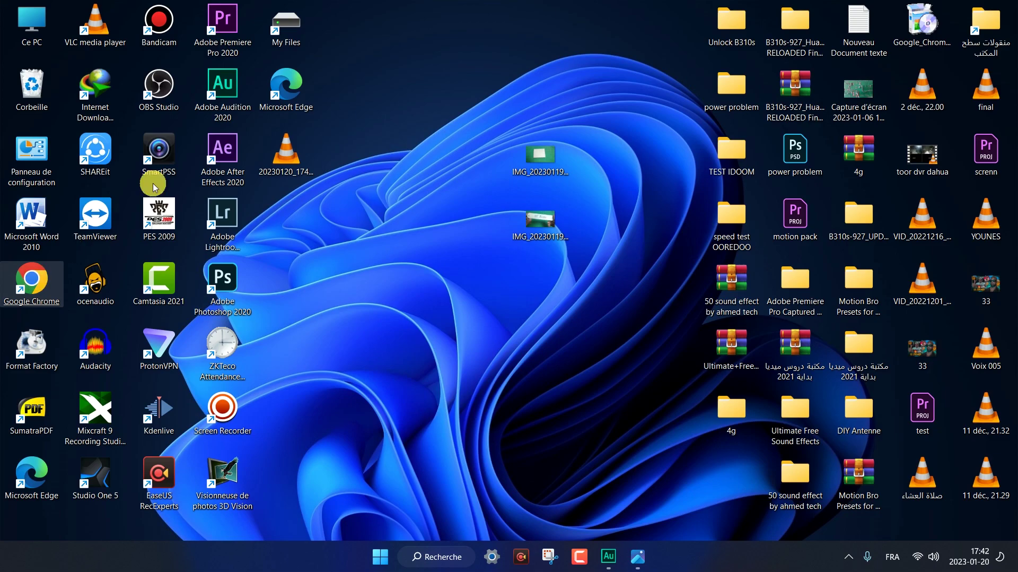
# Step: Launch Chrome and load the router admin page at 192.168.8.1, read from the label photo
pyautogui.doubleClick(32, 281)
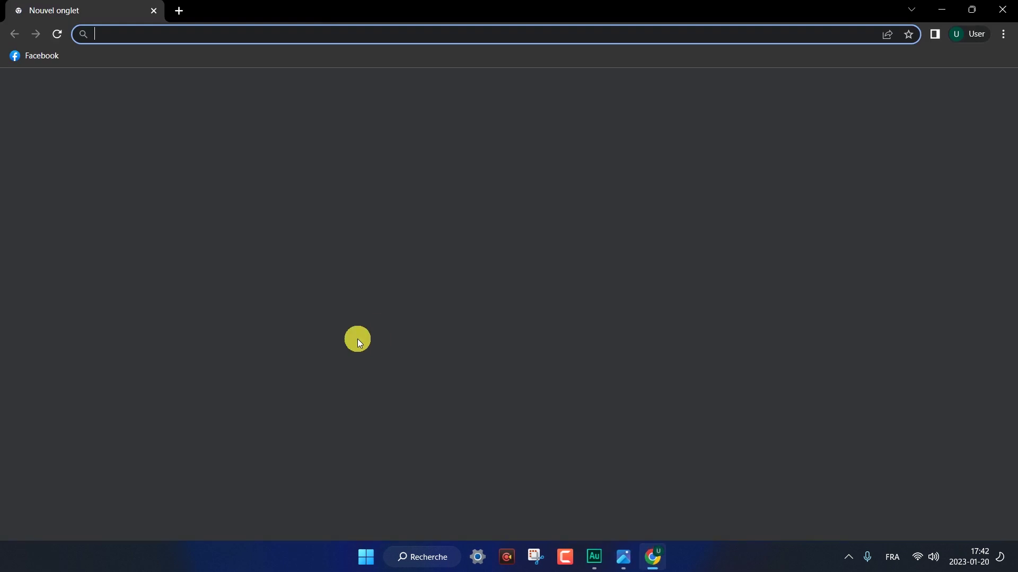
pyautogui.click(624, 558)
pyautogui.scroll(5, 260, 182)
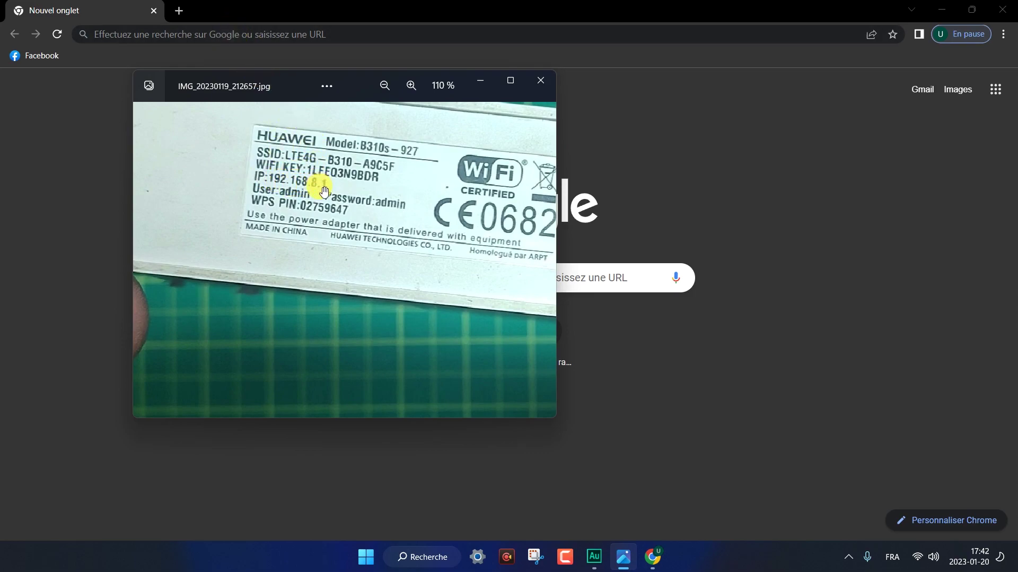
pyautogui.click(274, 35)
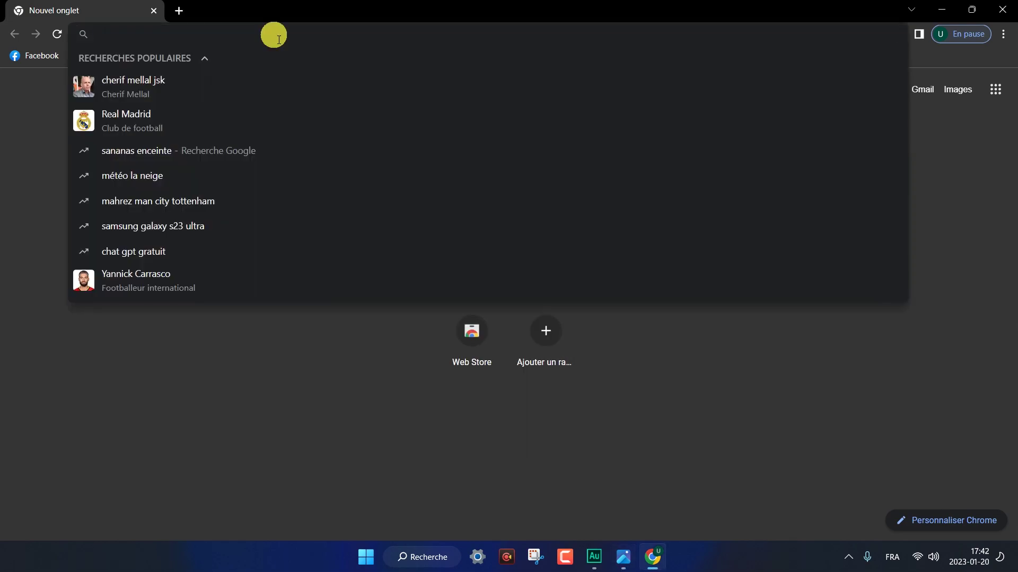
pyautogui.write('1')
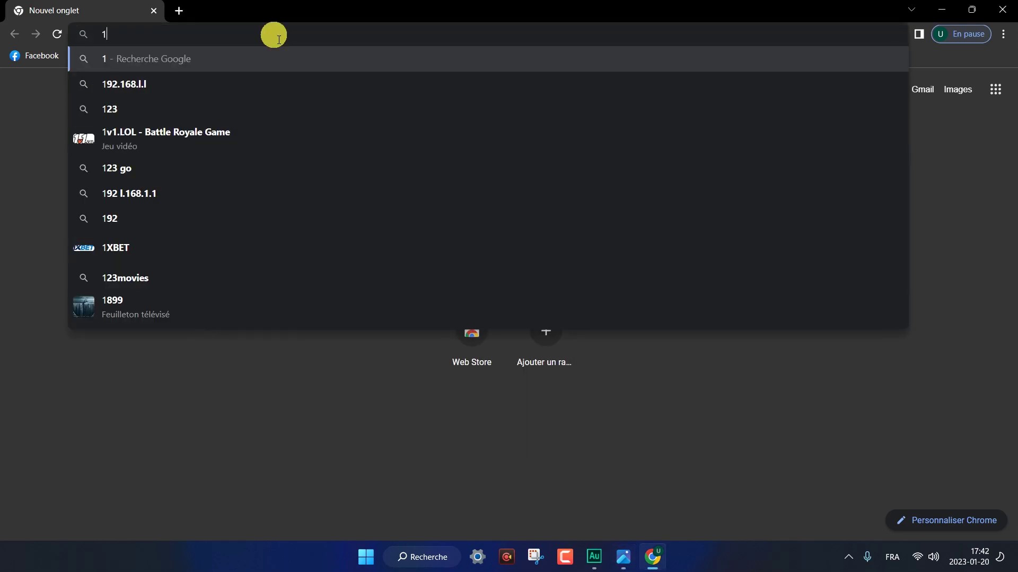
pyautogui.write('92.168.')
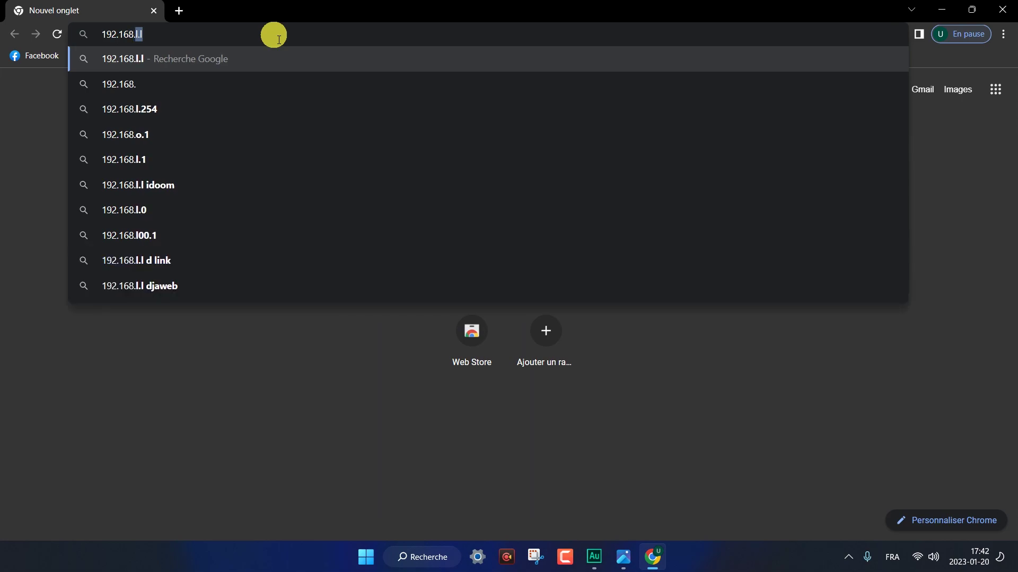
pyautogui.write('8.1')
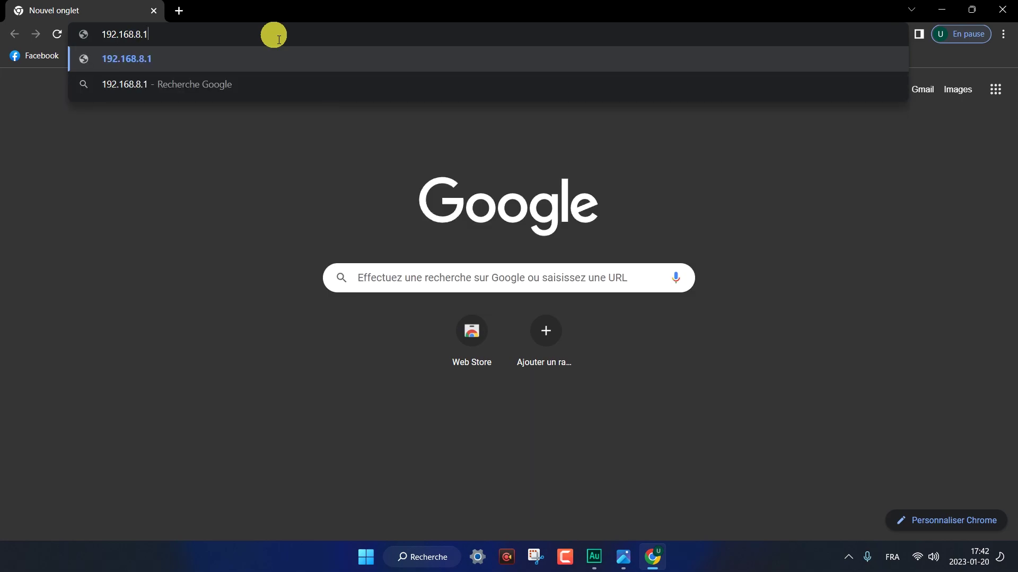
pyautogui.press('Return')
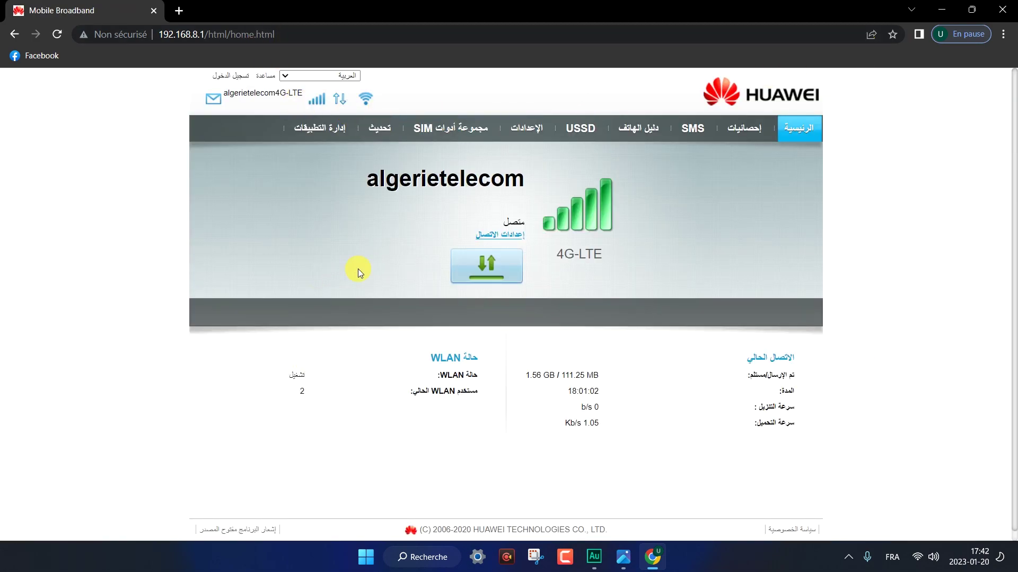
pyautogui.click(333, 79)
pyautogui.click(344, 105)
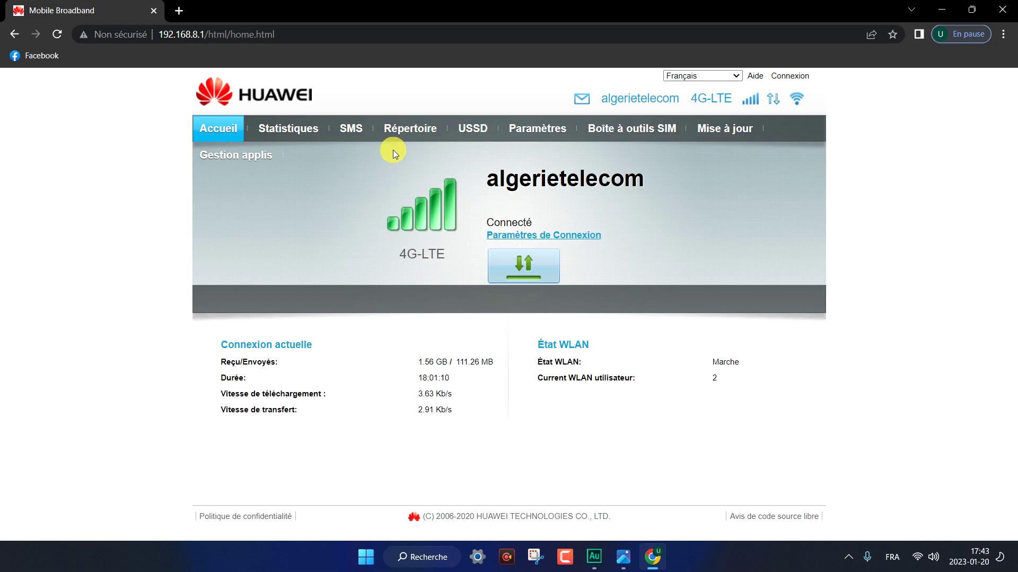
pyautogui.click(709, 75)
pyautogui.click(706, 187)
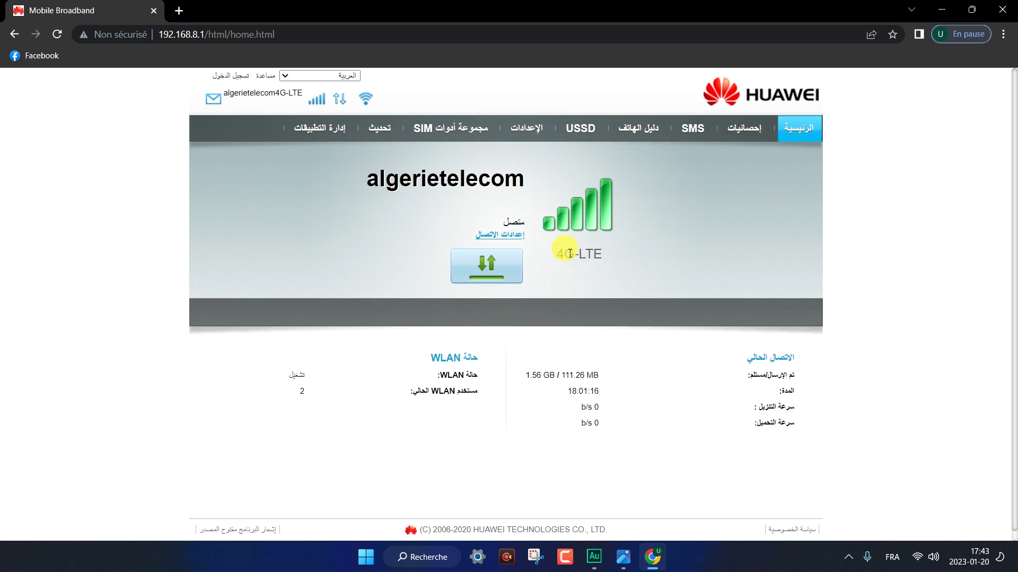
# Step: Open the الإعدادات section and confirm the login username is admin
pyautogui.click(526, 143)
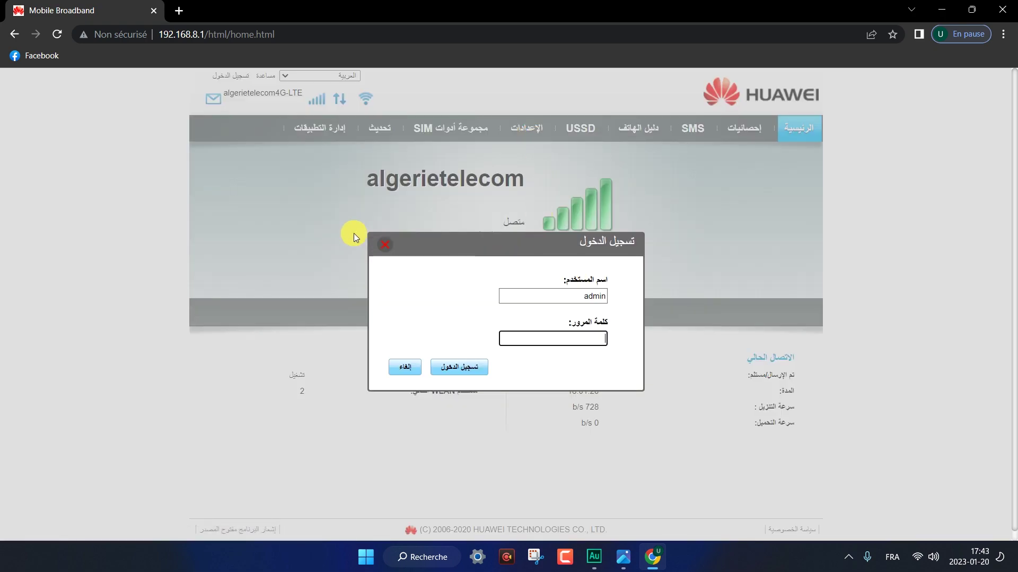
pyautogui.doubleClick(589, 301)
pyautogui.doubleClick(598, 301)
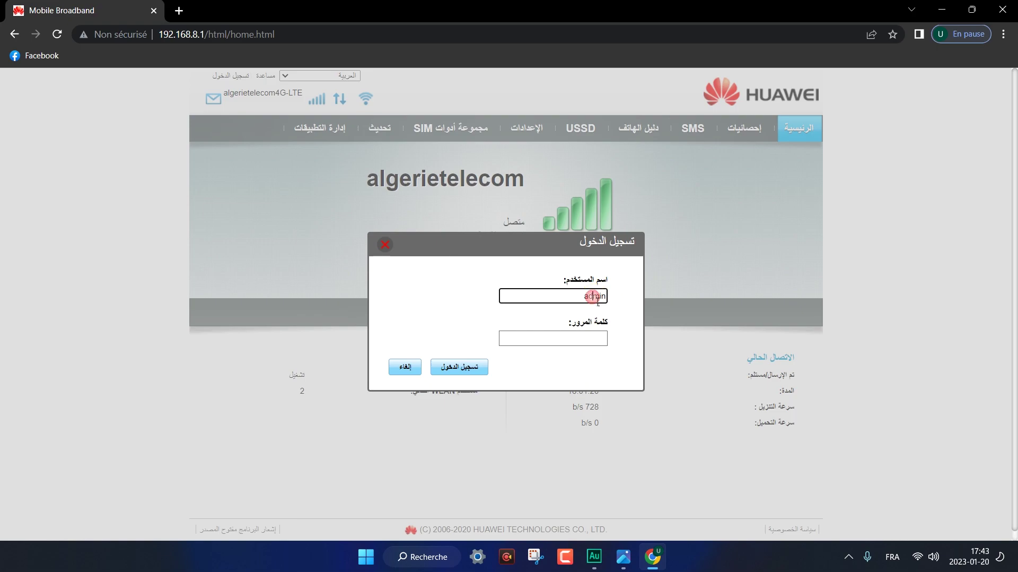
pyautogui.click(597, 339)
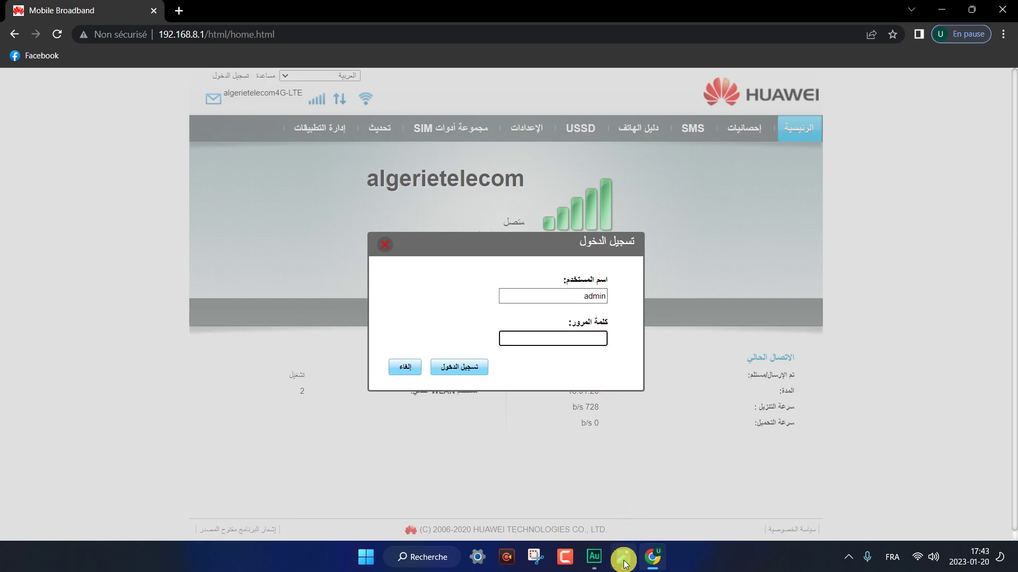
# Step: Read the password on the label photo and log in to the router
pyautogui.click(624, 555)
pyautogui.scroll(3, 459, 332)
pyautogui.moveTo(391, 277); pyautogui.dragTo(400, 256)
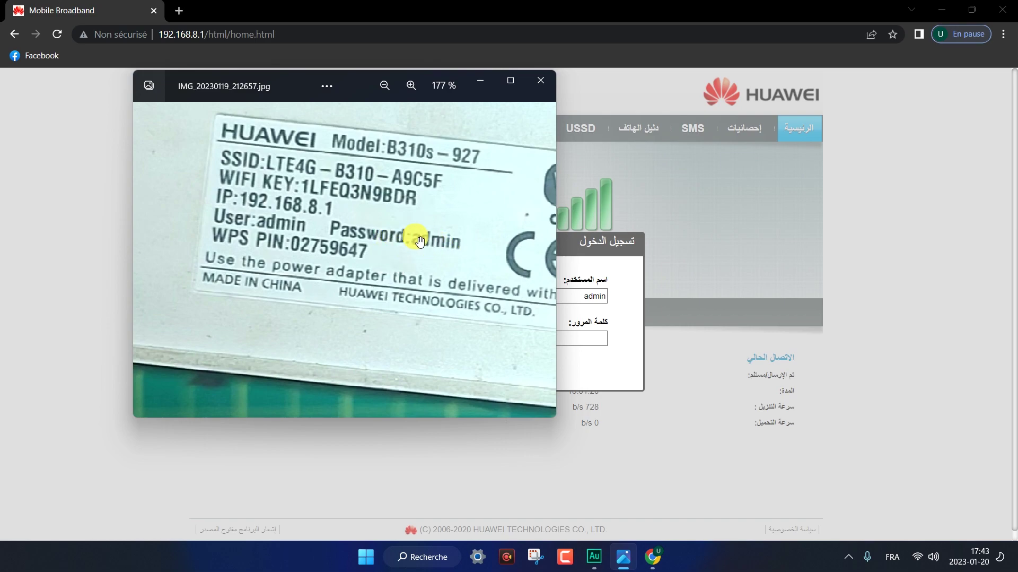
pyautogui.click(652, 554)
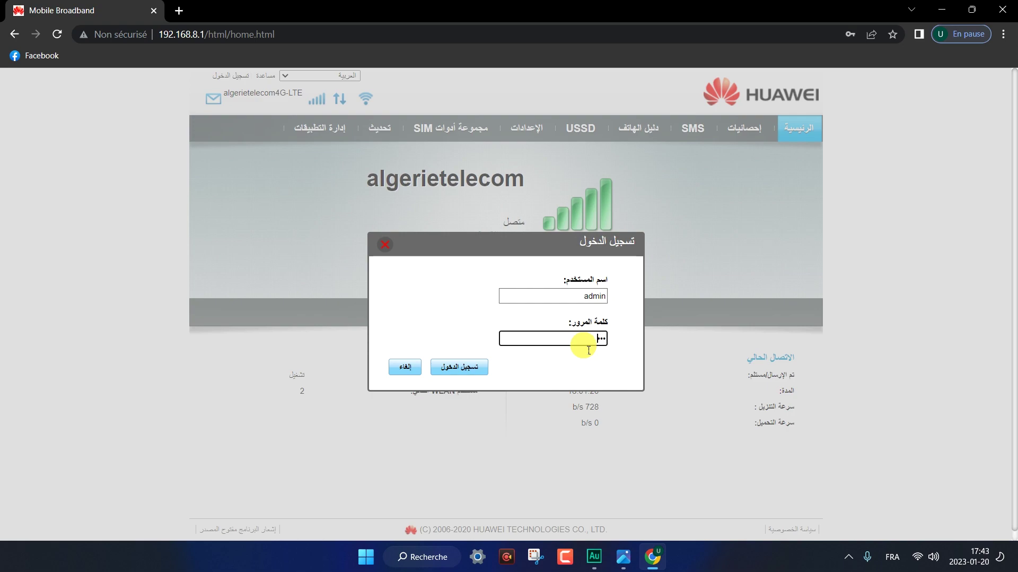
pyautogui.click(476, 366)
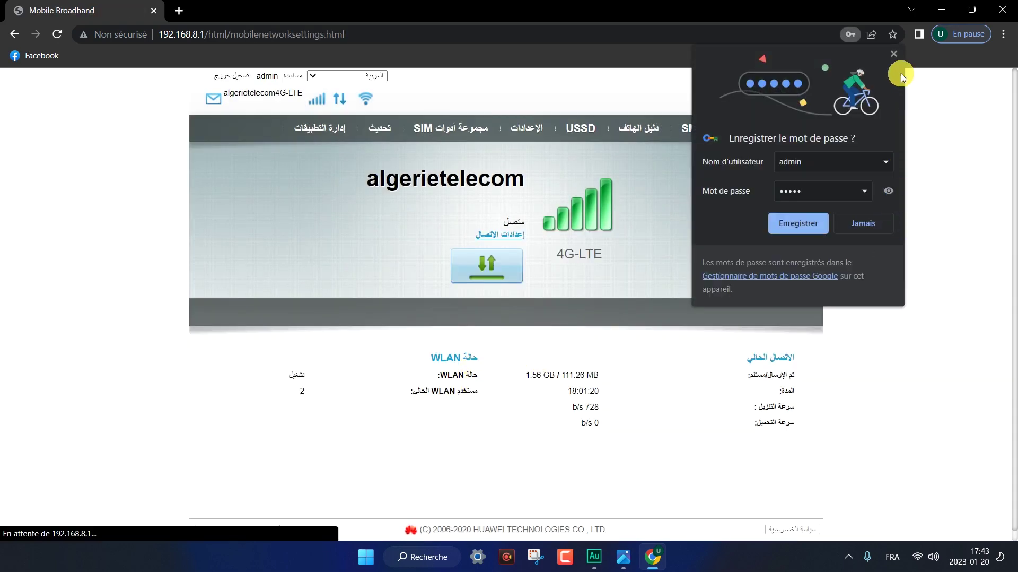
# Step: Decline Chrome's offer to save the password and expand the WLAN sidebar group
pyautogui.click(893, 53)
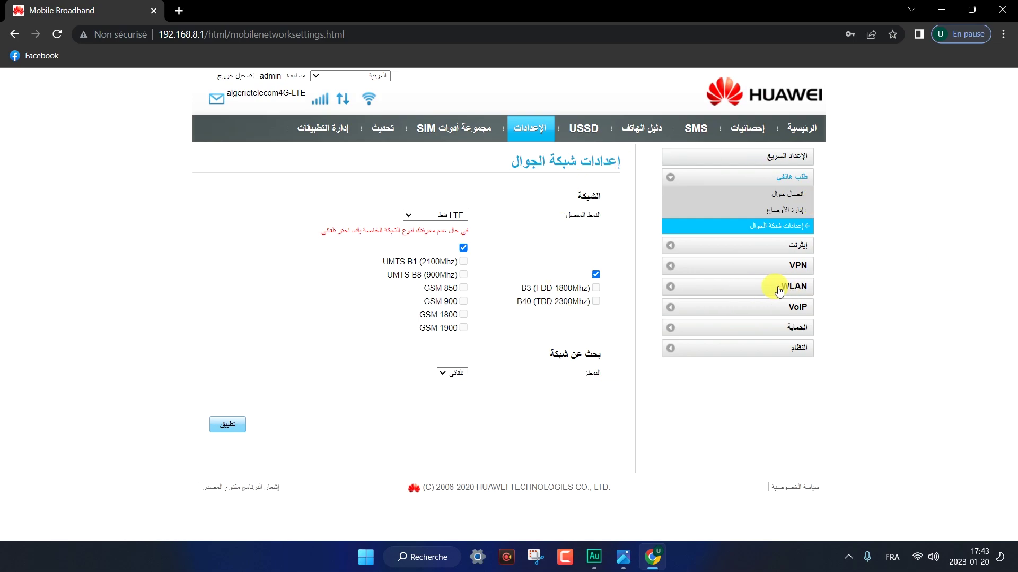
pyautogui.click(779, 289)
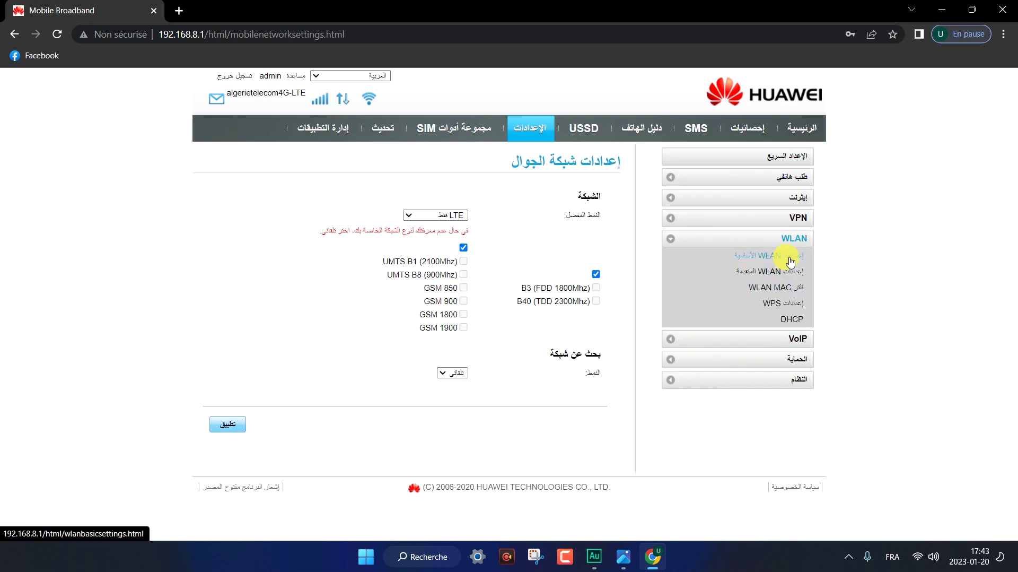
# Step: Open WLAN basic settings and select the current SSID LTE4G-B310-A9C5F
pyautogui.click(751, 259)
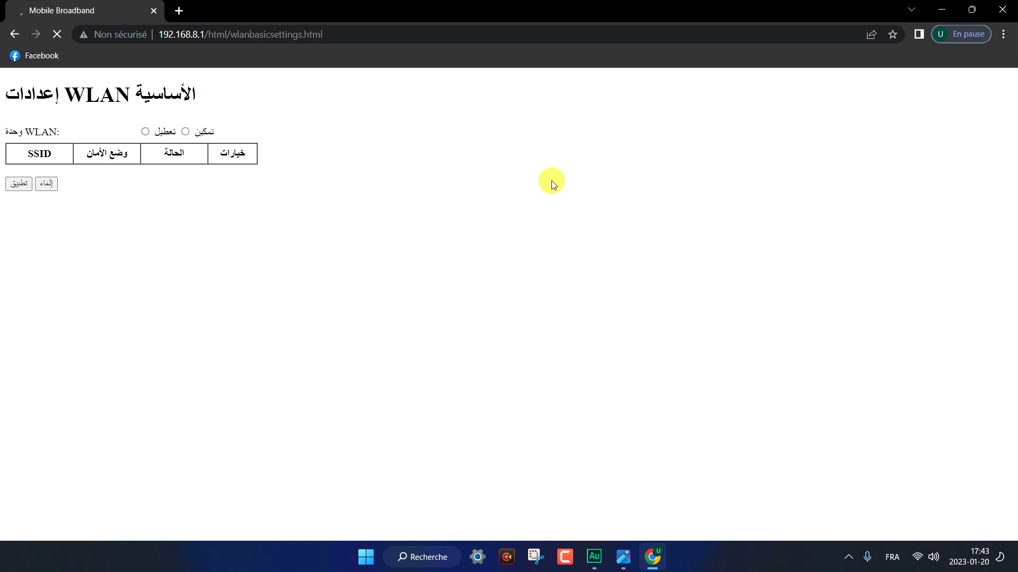
pyautogui.scroll(-2, 567, 420)
pyautogui.scroll(2, 580, 357)
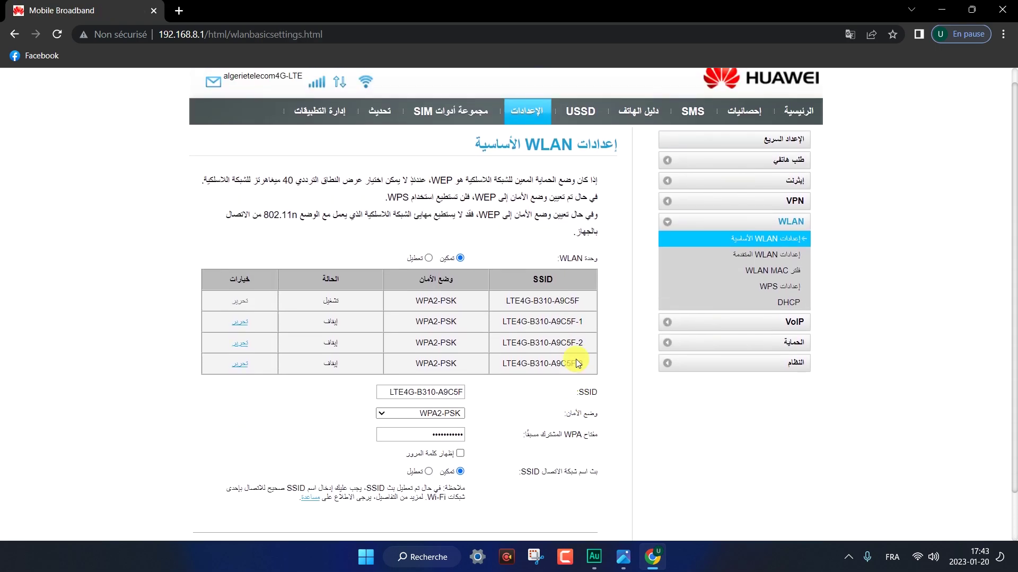
pyautogui.scroll(-2, 531, 265)
pyautogui.scroll(2, 536, 297)
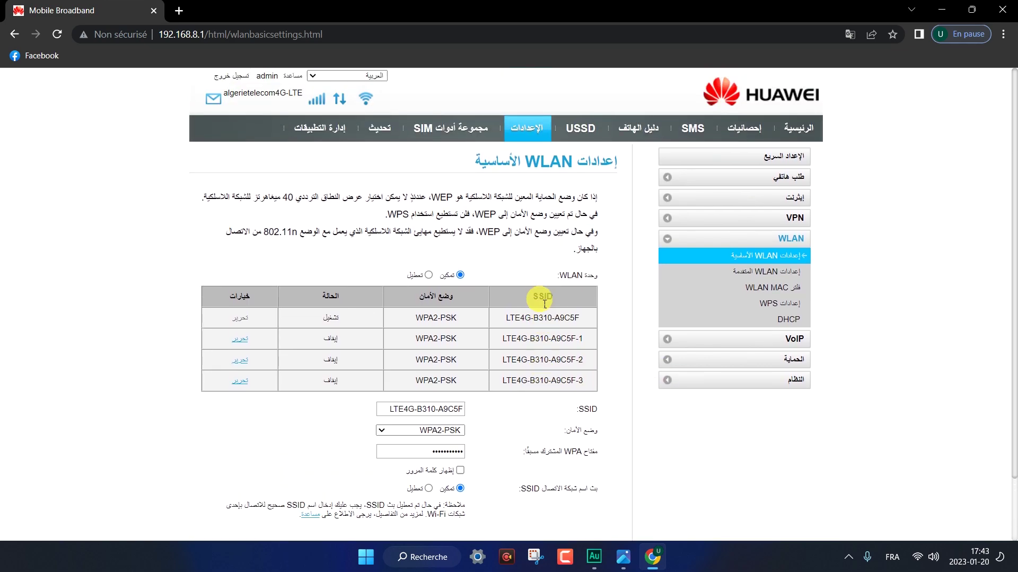
pyautogui.tripleClick(426, 409)
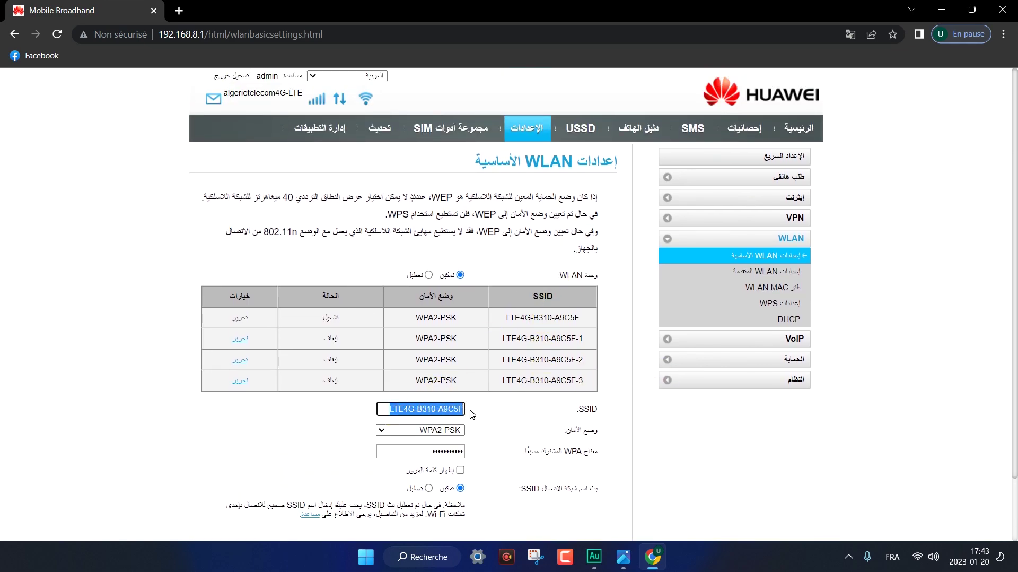
# Step: Check in Windows quick settings that the PC is connected to LTE4G-B310-A9C5F
pyautogui.click(392, 409)
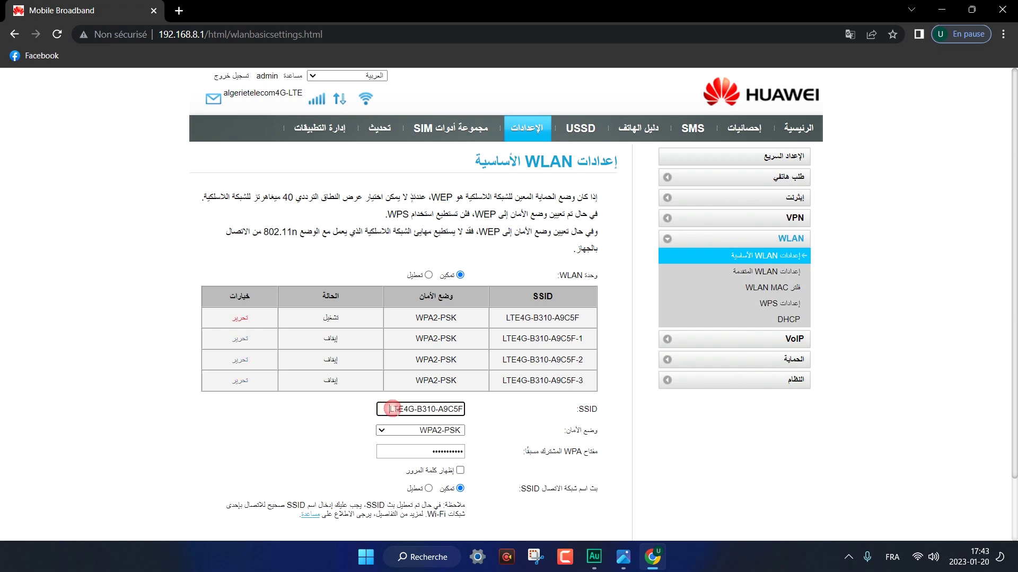
pyautogui.click(924, 556)
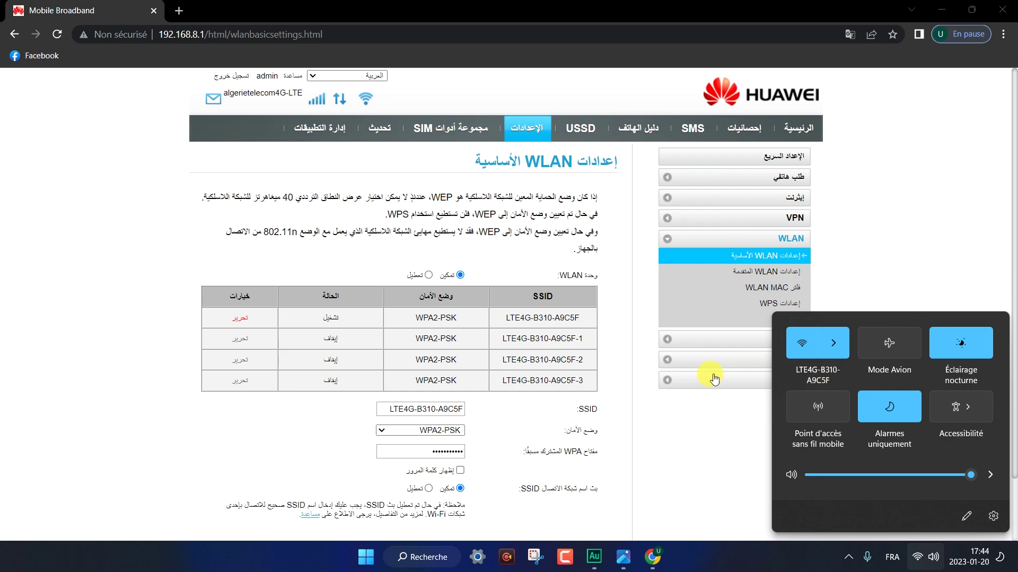
# Step: Replace the SSID LTE4G-B310-A9C5F with B310B310
pyautogui.click(413, 409)
pyautogui.tripleClick(415, 409)
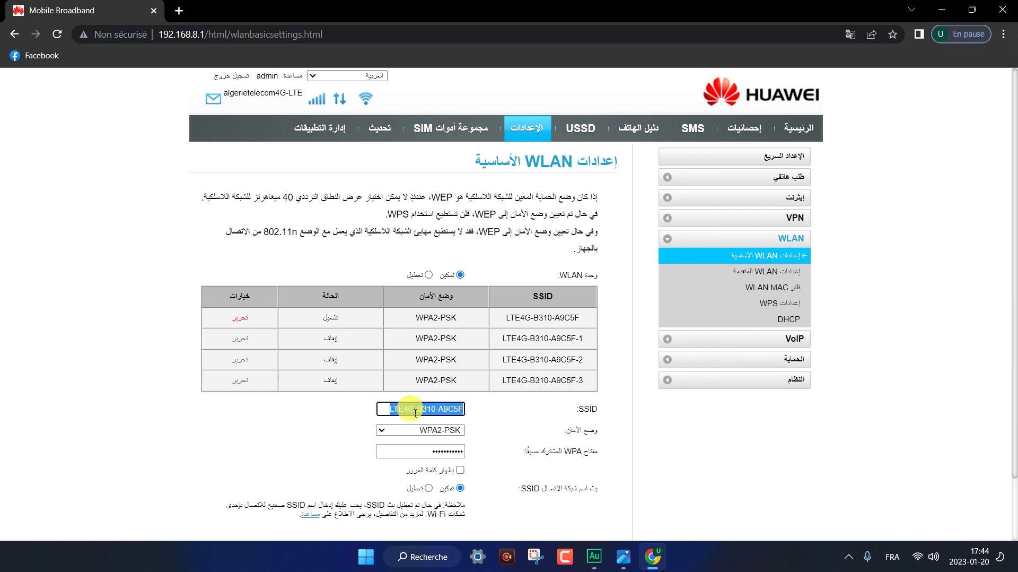
pyautogui.write('B310B310')
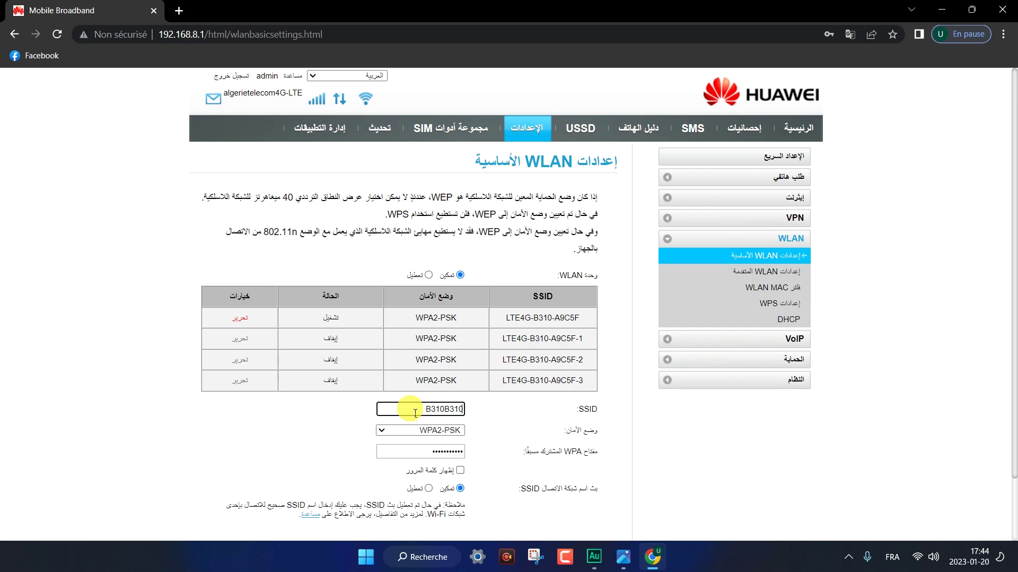
pyautogui.click(444, 407)
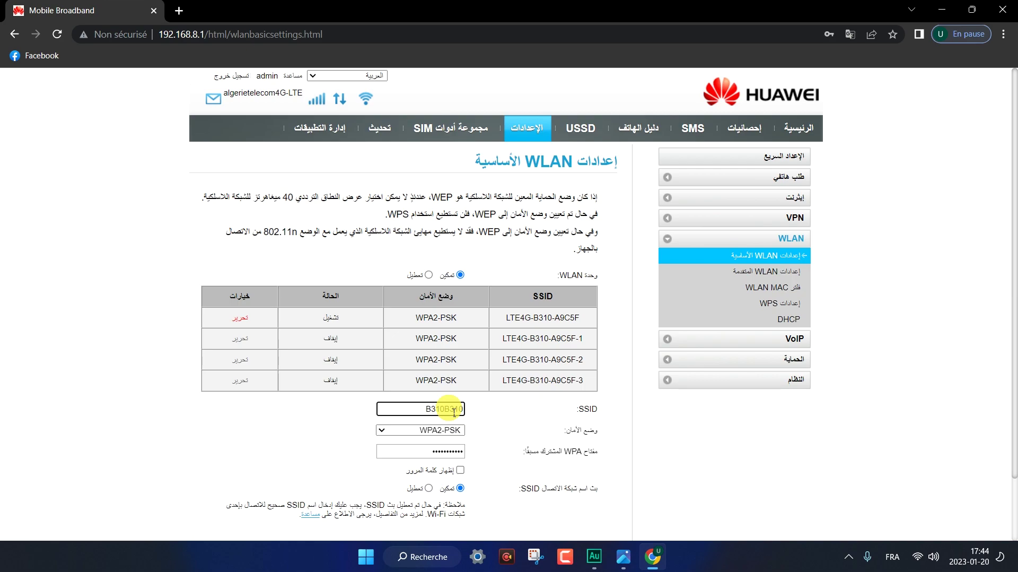
pyautogui.press('Tab')
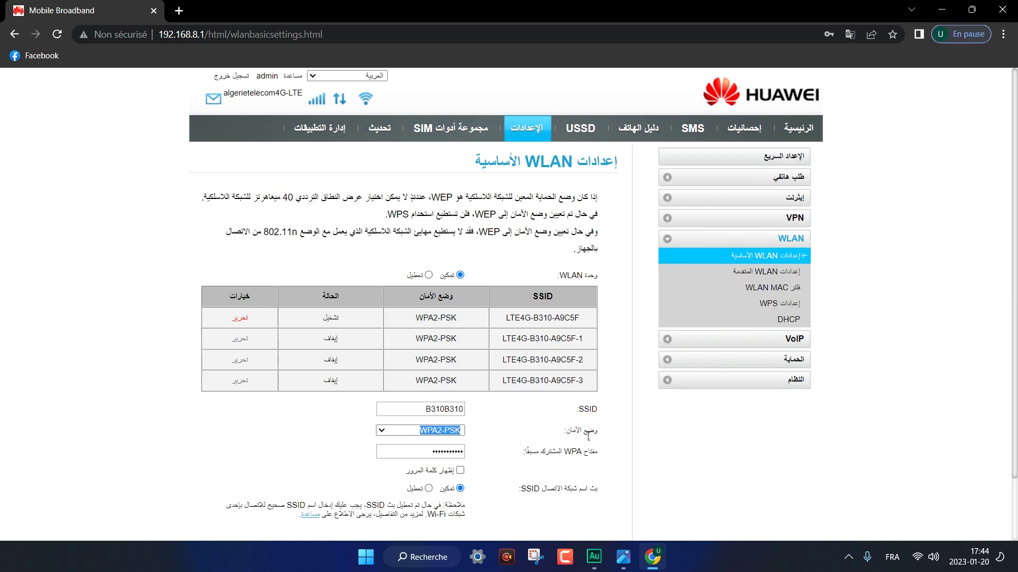
# Step: Reveal the WPA pre-shared key, delete it and type the new key
pyautogui.moveTo(591, 451); pyautogui.dragTo(550, 457)
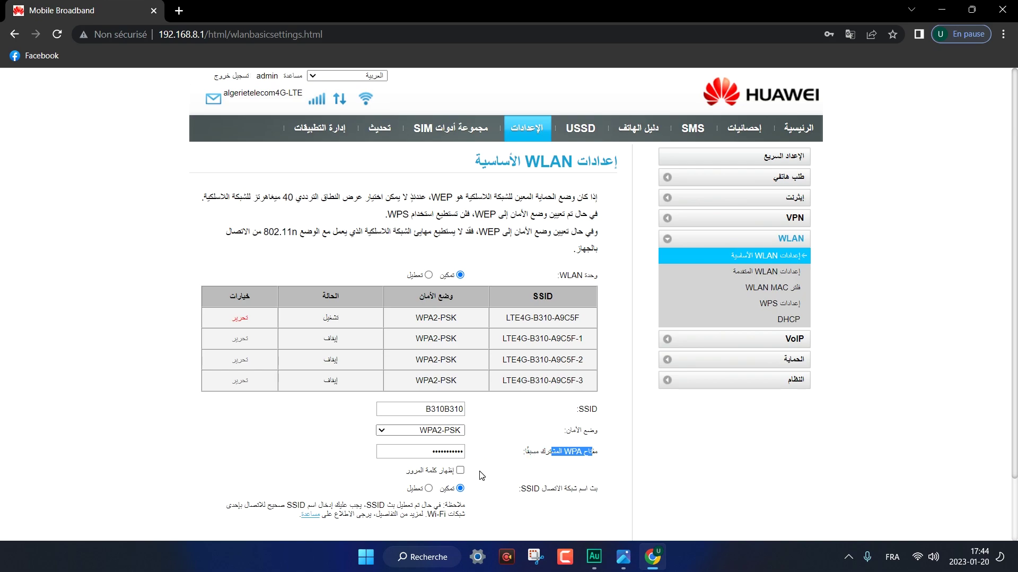
pyautogui.click(460, 470)
pyautogui.click(417, 449)
pyautogui.moveTo(461, 450); pyautogui.dragTo(478, 452)
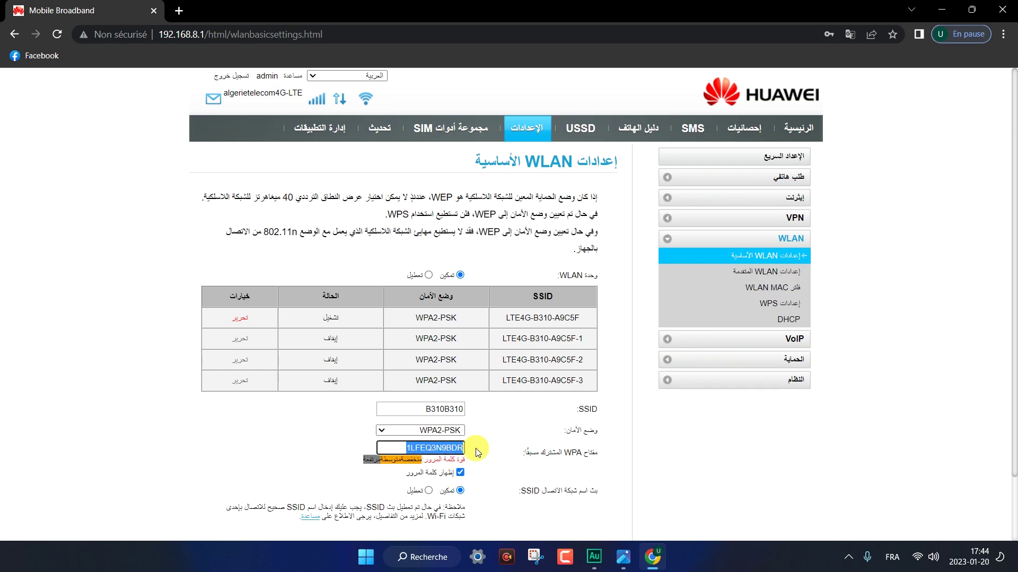
pyautogui.press('BackSpace')
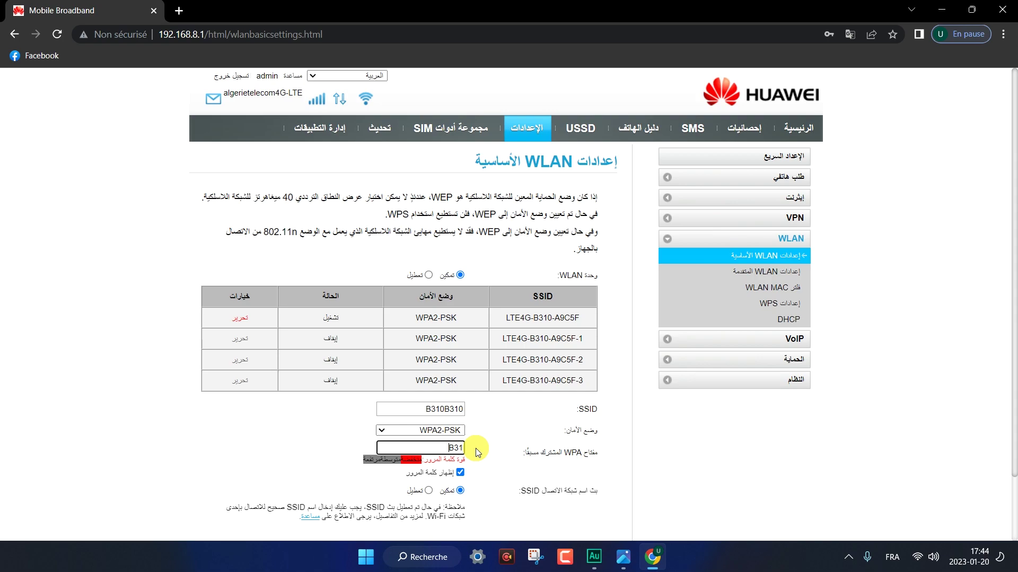
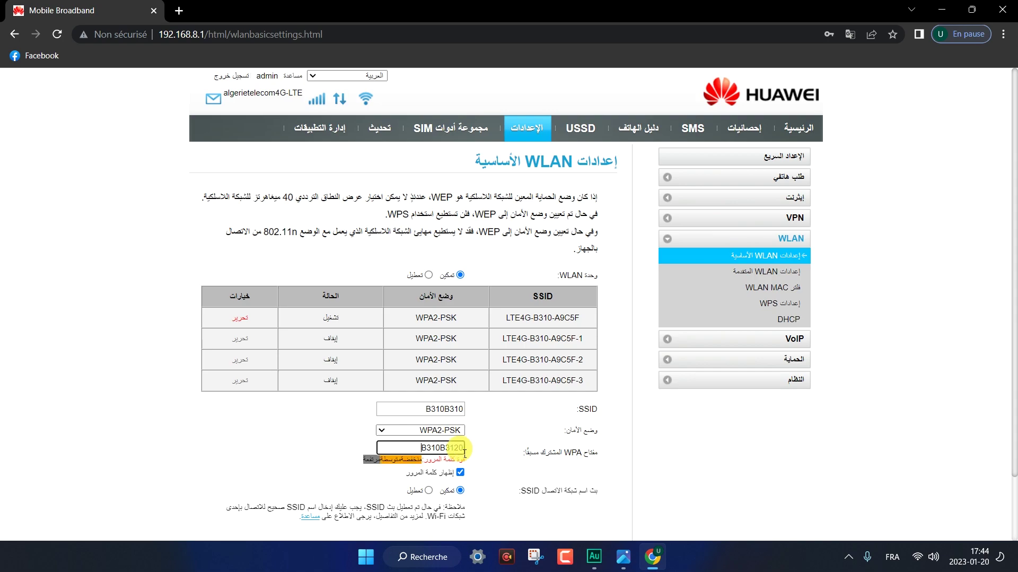
pyautogui.moveTo(463, 451); pyautogui.dragTo(409, 448)
pyautogui.click(431, 450)
pyautogui.scroll(-2, 519, 477)
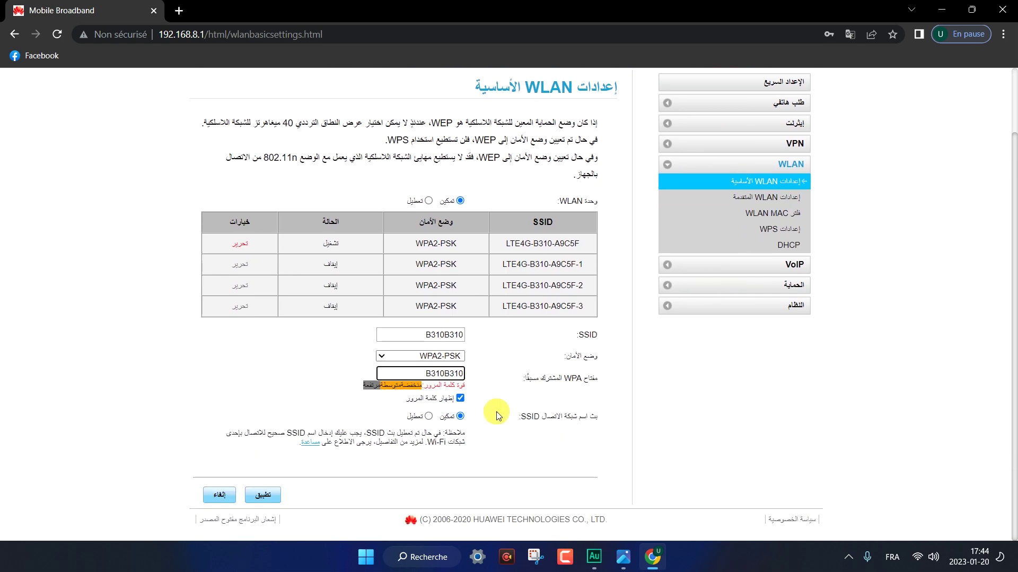
# Step: Apply the new SSID and key with تطبيق, then close the success notice
pyautogui.click(278, 495)
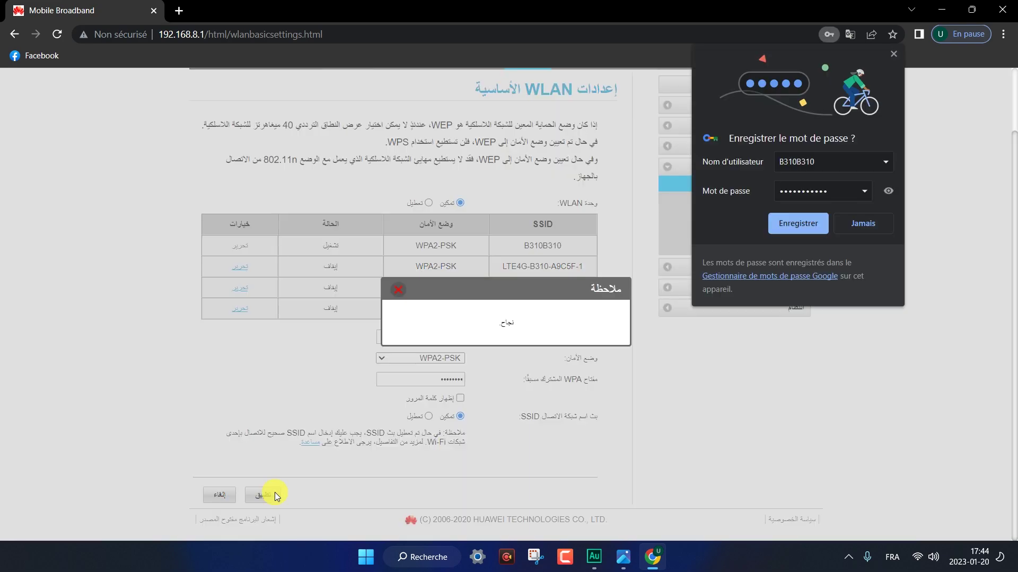
pyautogui.click(399, 289)
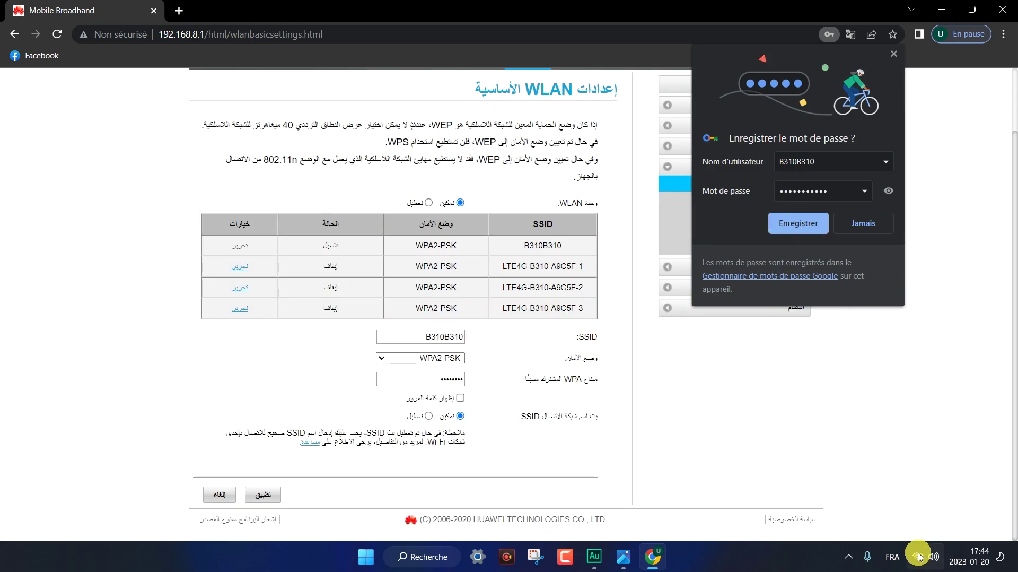
# Step: Choose B310B310 from the Windows Wi-Fi list and start connecting
pyautogui.click(923, 548)
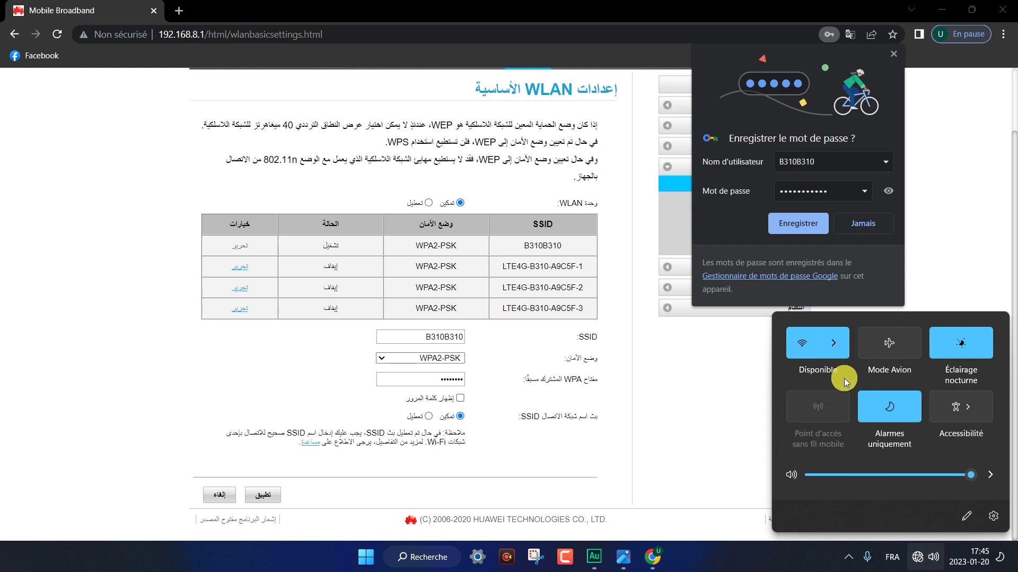
pyautogui.click(835, 347)
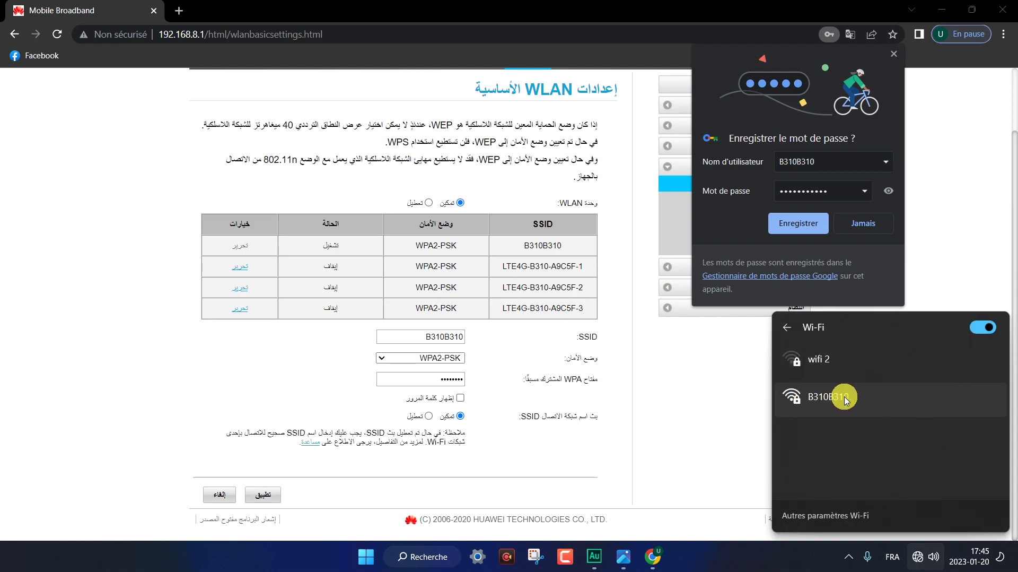
pyautogui.click(857, 399)
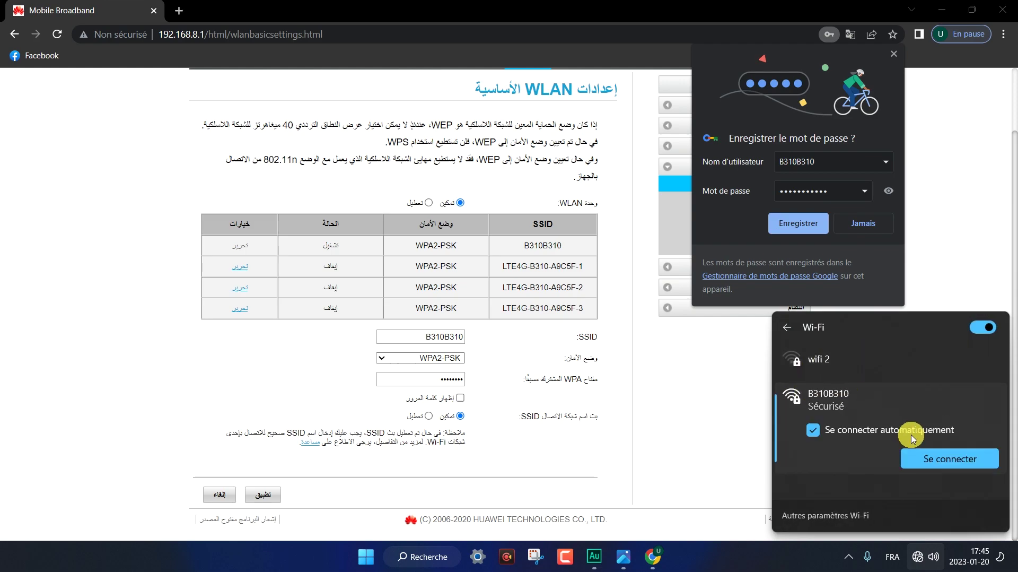
pyautogui.click(936, 460)
# Step: Enter and verify the new network key, then submit with Suivant
pyautogui.click(922, 460)
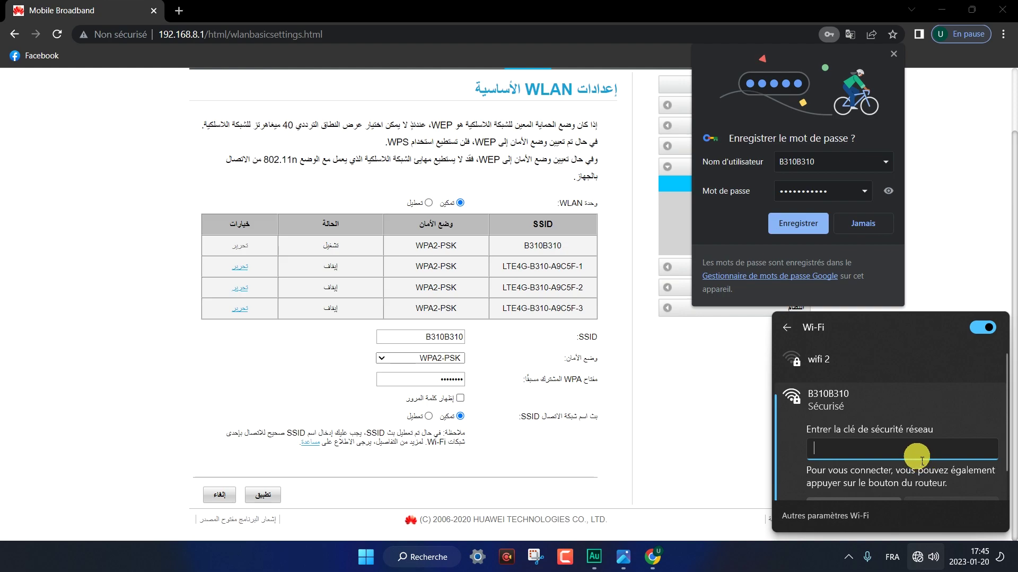
pyautogui.write('••')
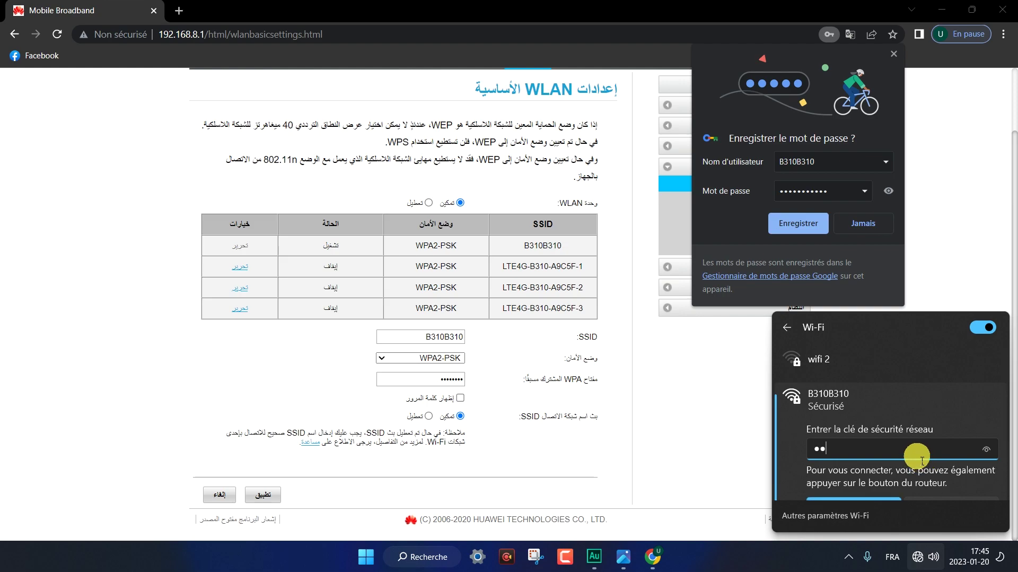
pyautogui.write('••••••')
pyautogui.click(986, 450)
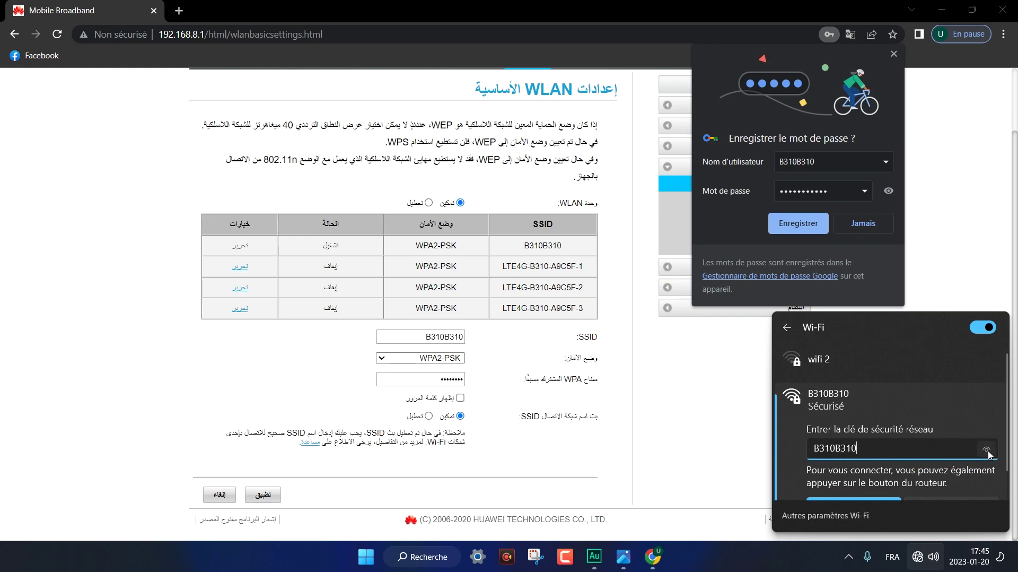
pyautogui.scroll(-1, 896, 456)
pyautogui.click(853, 481)
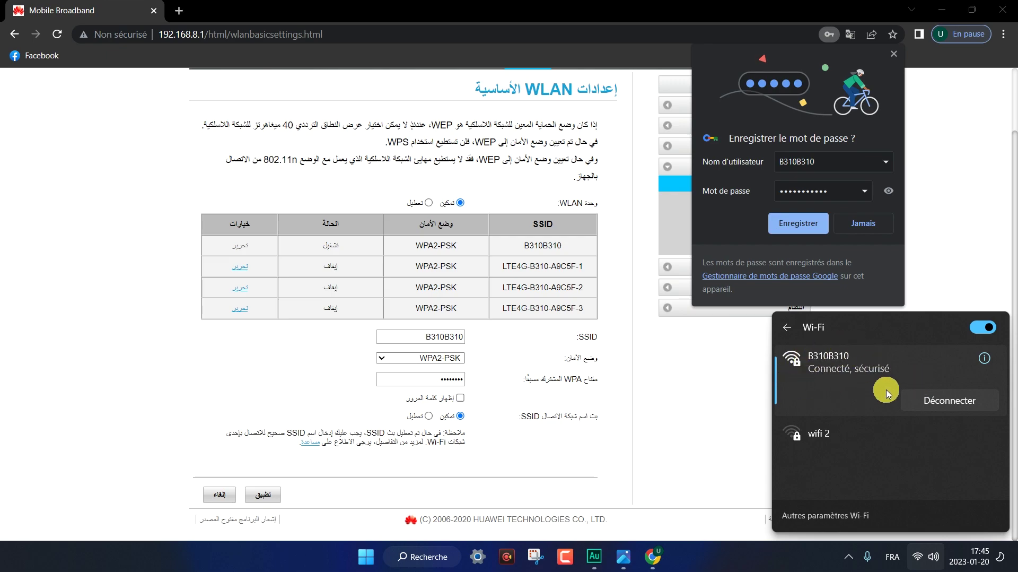
# Step: Close the Wi-Fi network list, dismiss Chrome's save-password offer, and reload the router settings page
pyautogui.click(918, 557)
pyautogui.scroll(2, 513, 400)
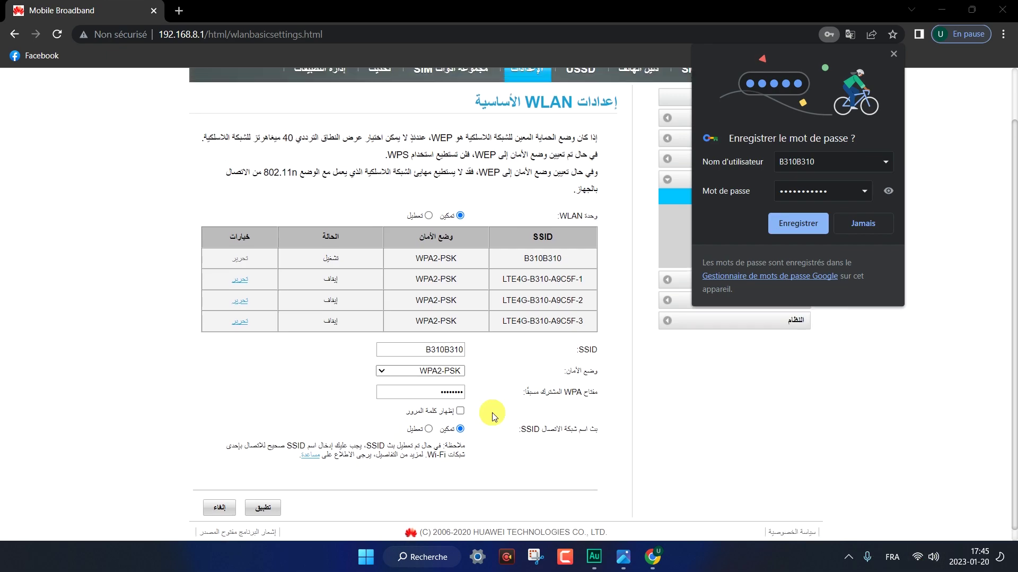
pyautogui.click(894, 54)
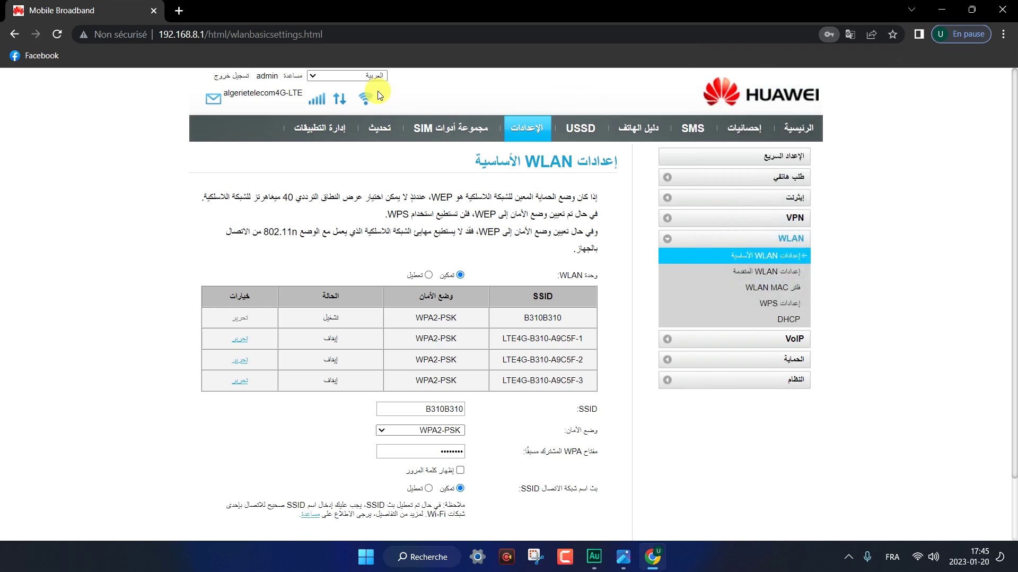
pyautogui.click(58, 34)
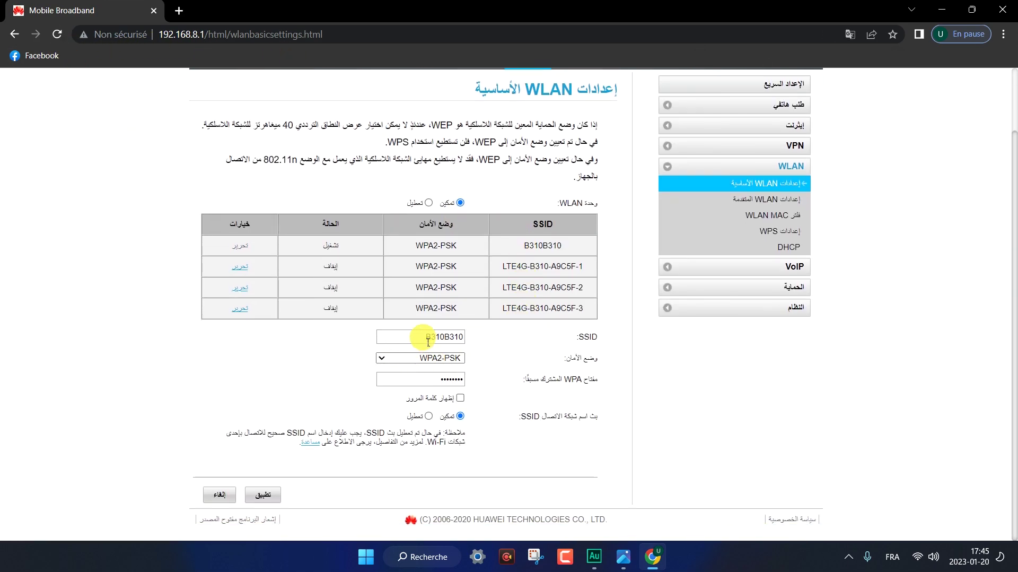
# Step: Verify the saved name B310B310 and revealed WPA key, then minimize Chrome and close the label photo
pyautogui.moveTo(421, 339); pyautogui.dragTo(476, 341)
pyautogui.click(461, 397)
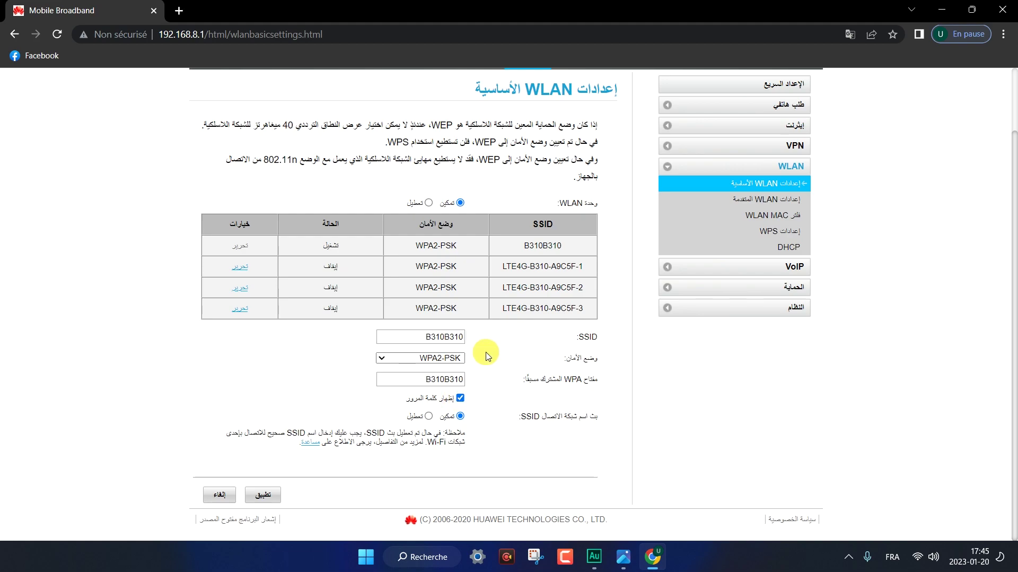
pyautogui.scroll(2, 488, 355)
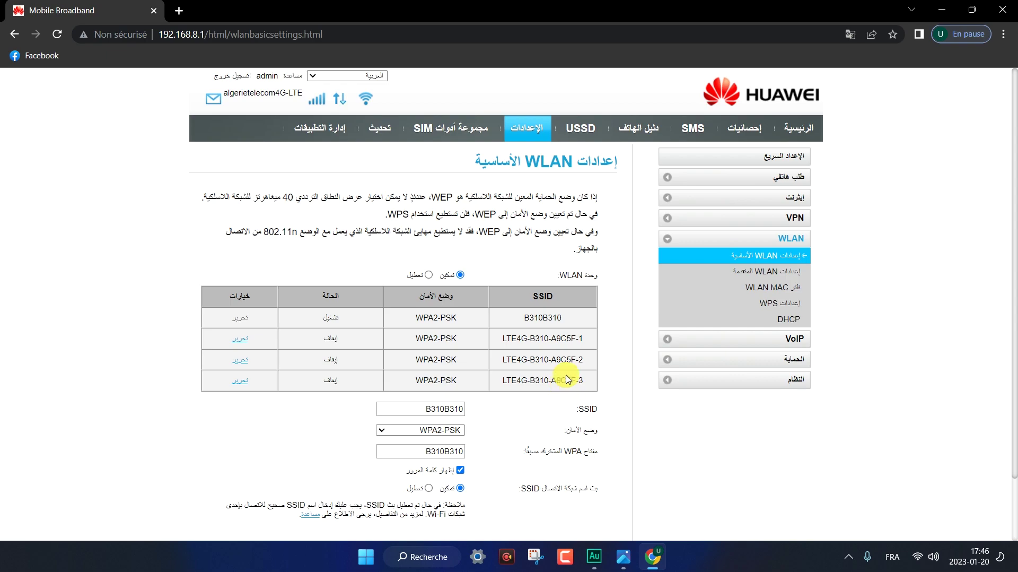
pyautogui.click(943, 11)
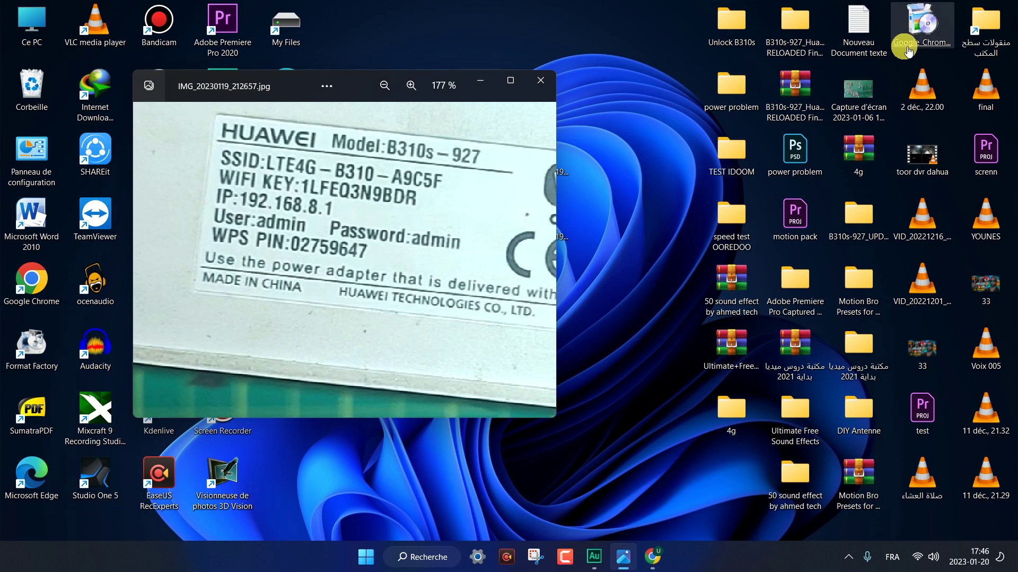
pyautogui.click(556, 78)
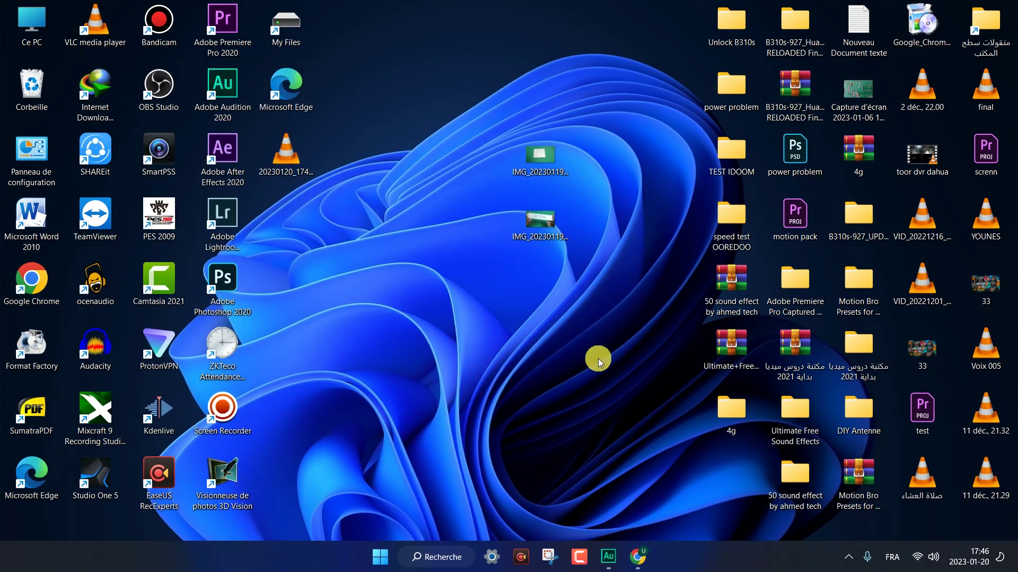